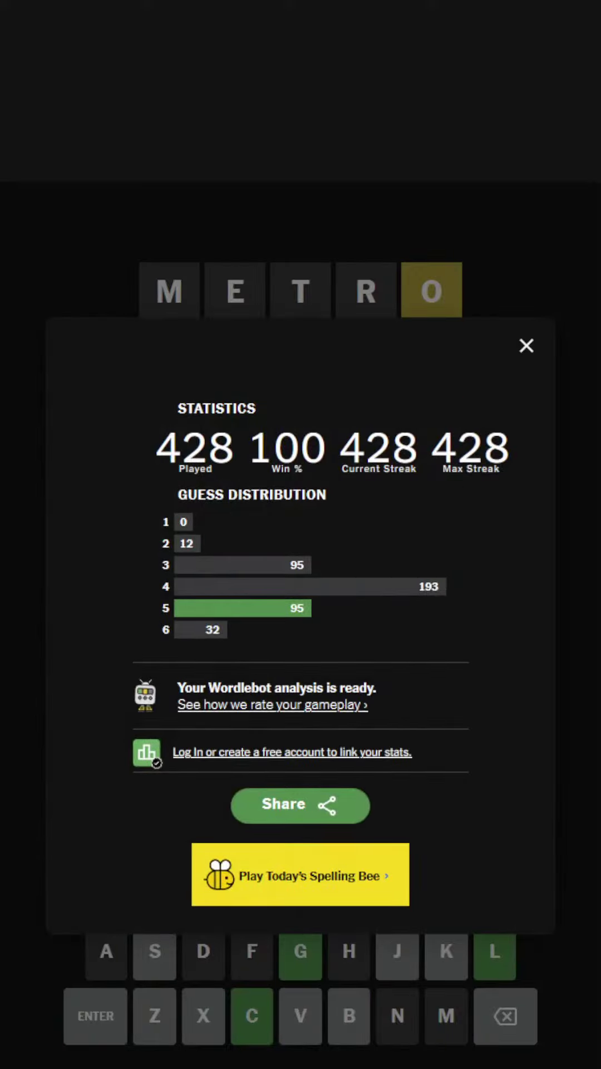
# Close the Statistics summary to reveal the earlier board solved as LOGIC
pyautogui.click(527, 346)
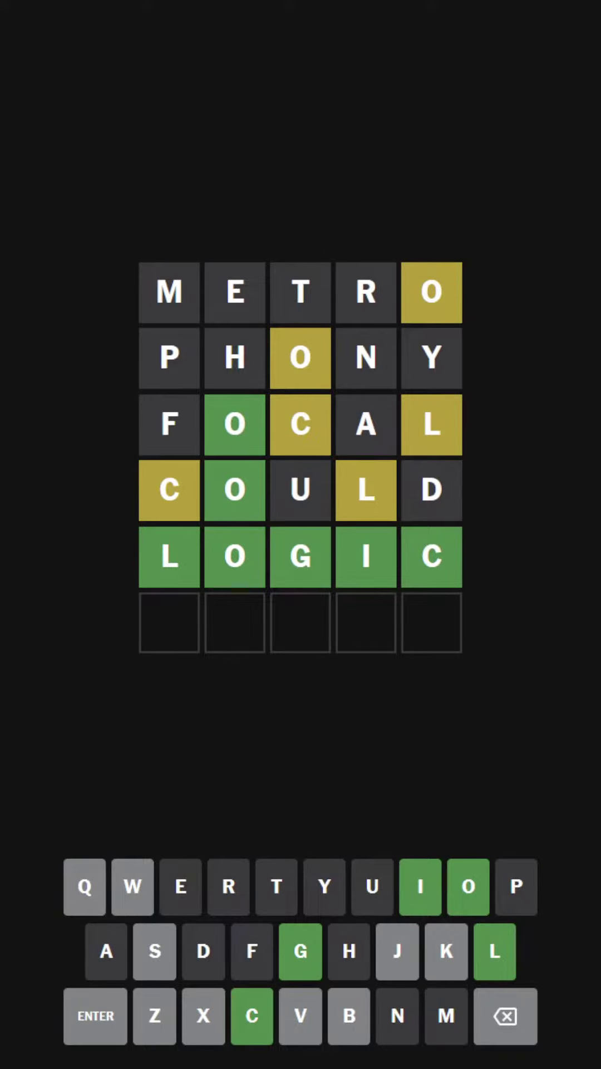
pyautogui.write('LOGIC')
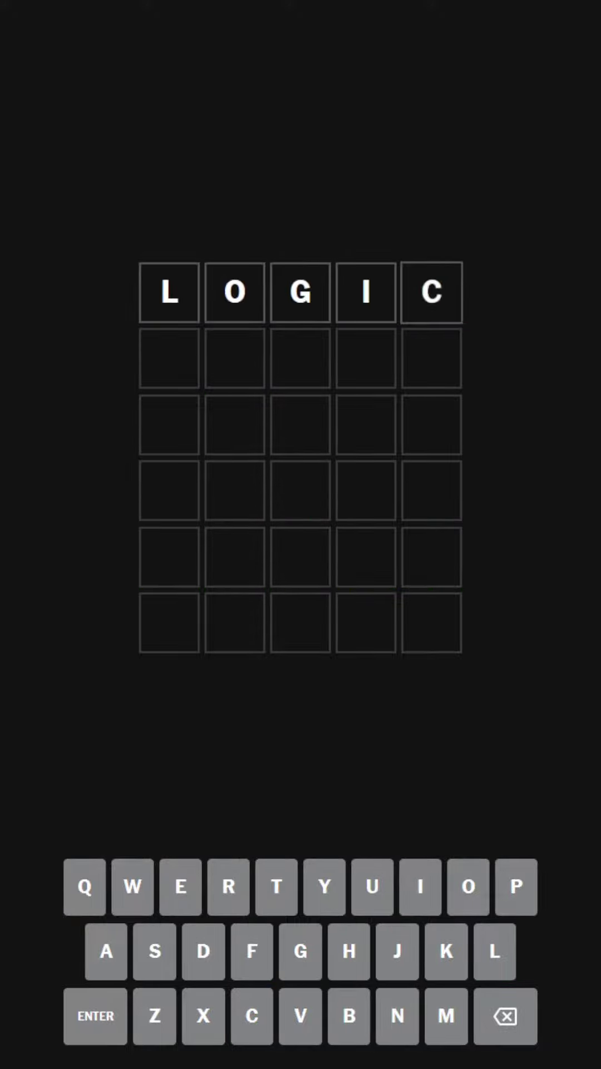
# Enter LOGIC as the first guess and CHIME as the second
pyautogui.press('Return')
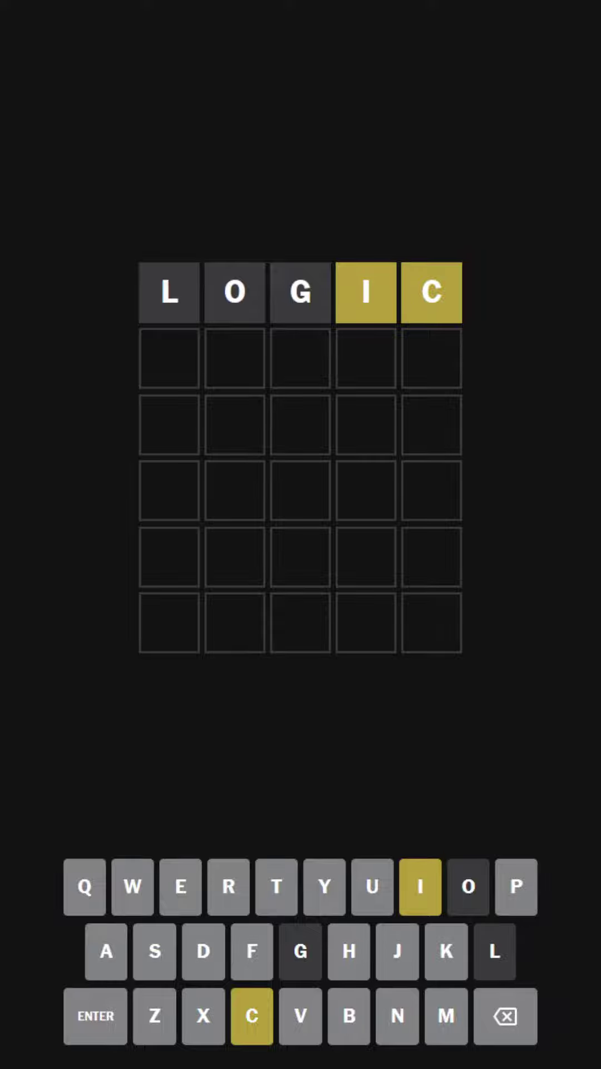
pyautogui.write('CHIME')
pyautogui.press('Return')
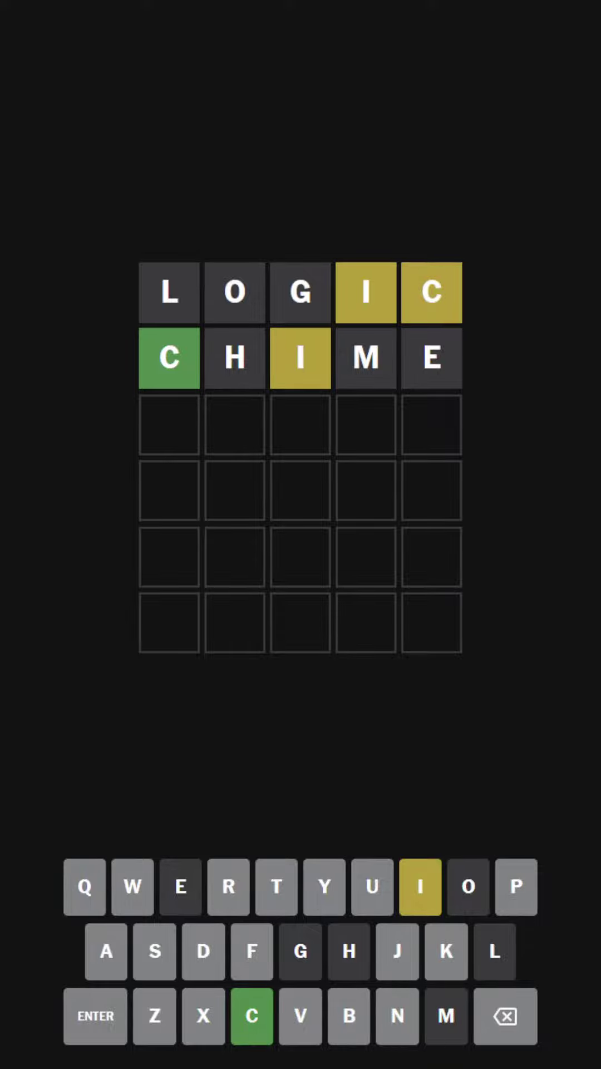
pyautogui.write('ci')
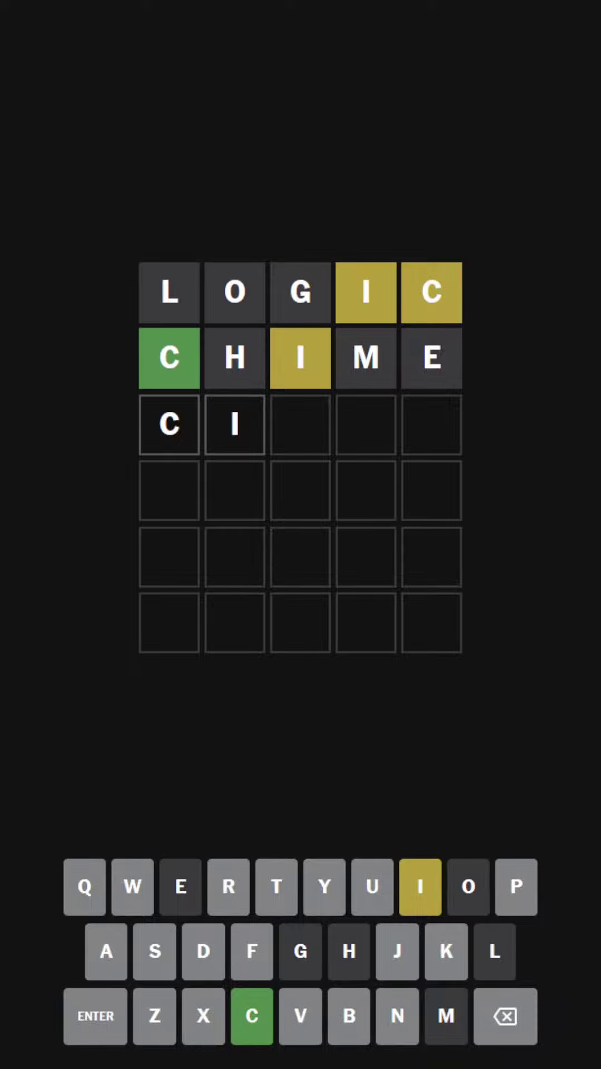
pyautogui.write('rca')
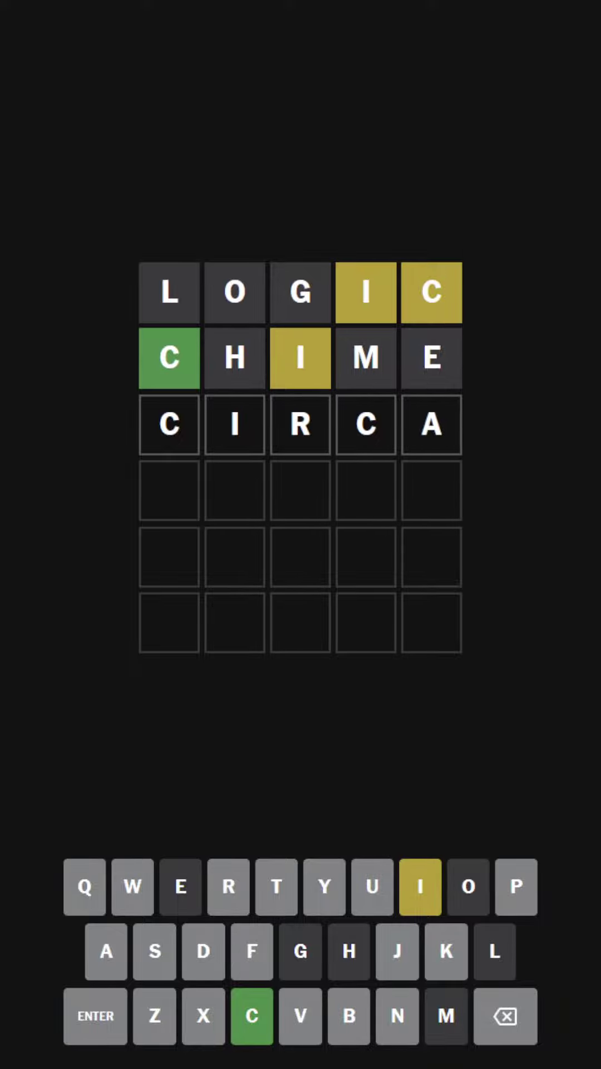
# Enter CIRCA as the third guess, winning the game and showing 429 played
pyautogui.press('Return')
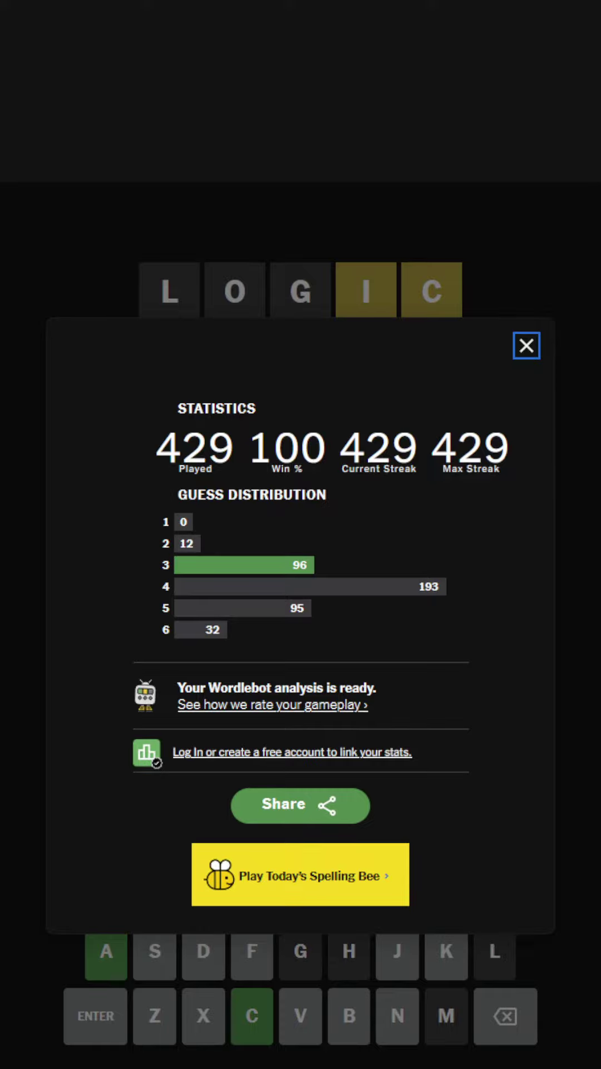
# Close the win statistics to view the board solved with an all-green CIRCA
pyautogui.click(529, 350)
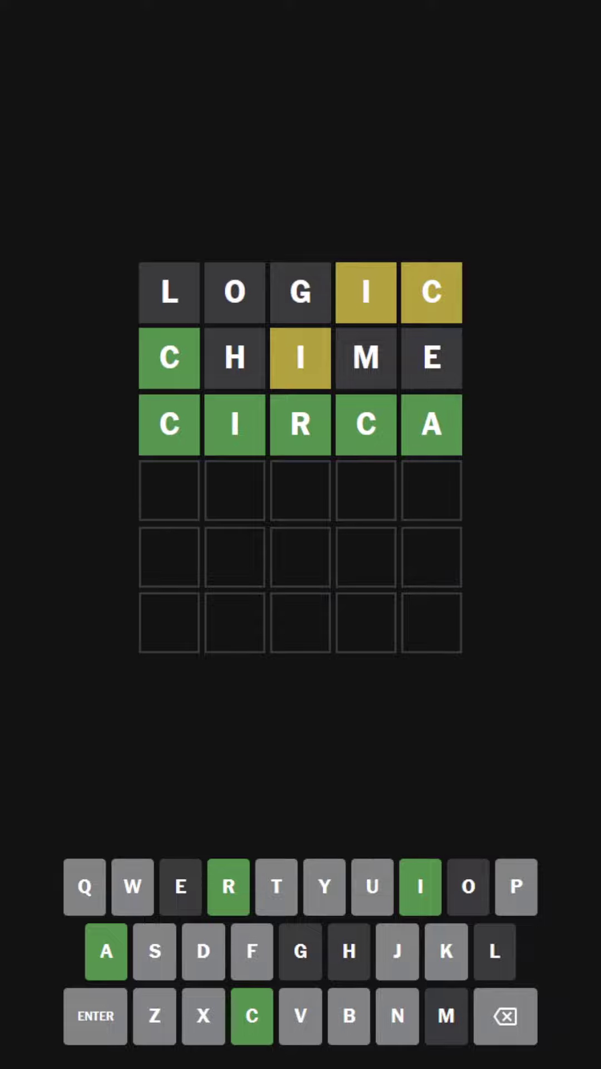